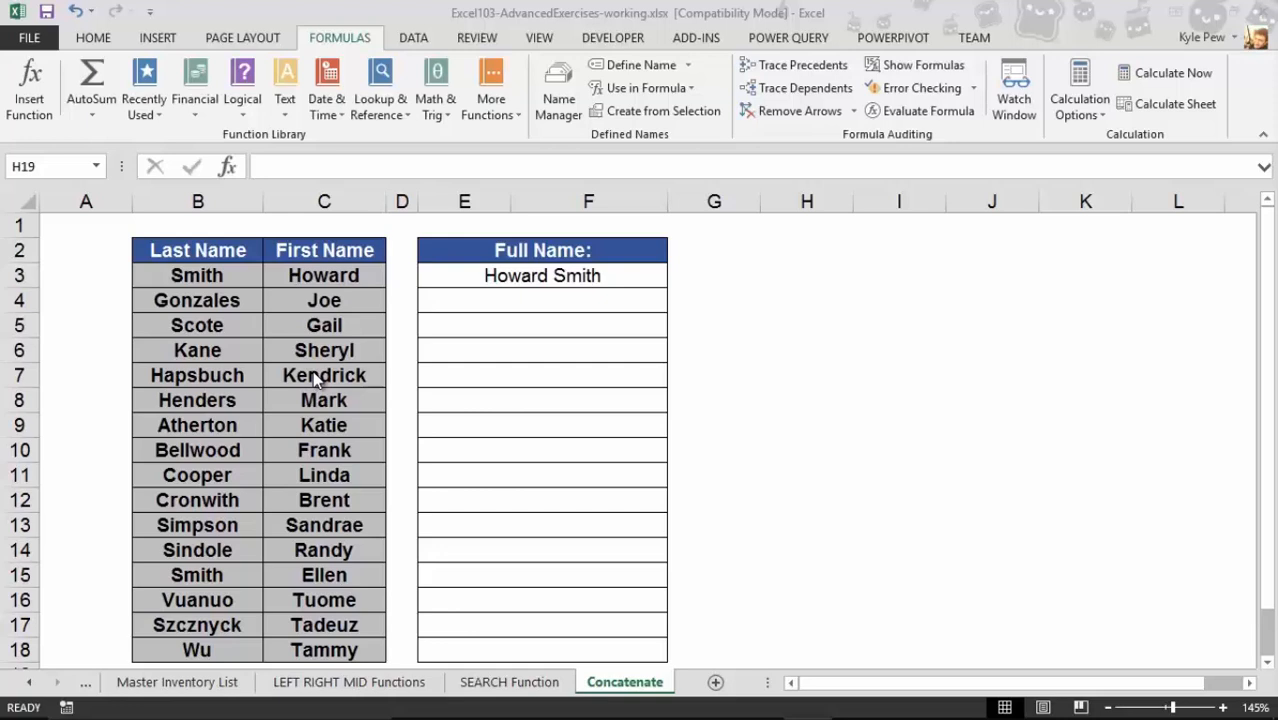
# - Select cell E4 and bring up the Text function list for CONCATENATE
pyautogui.click(487, 307)
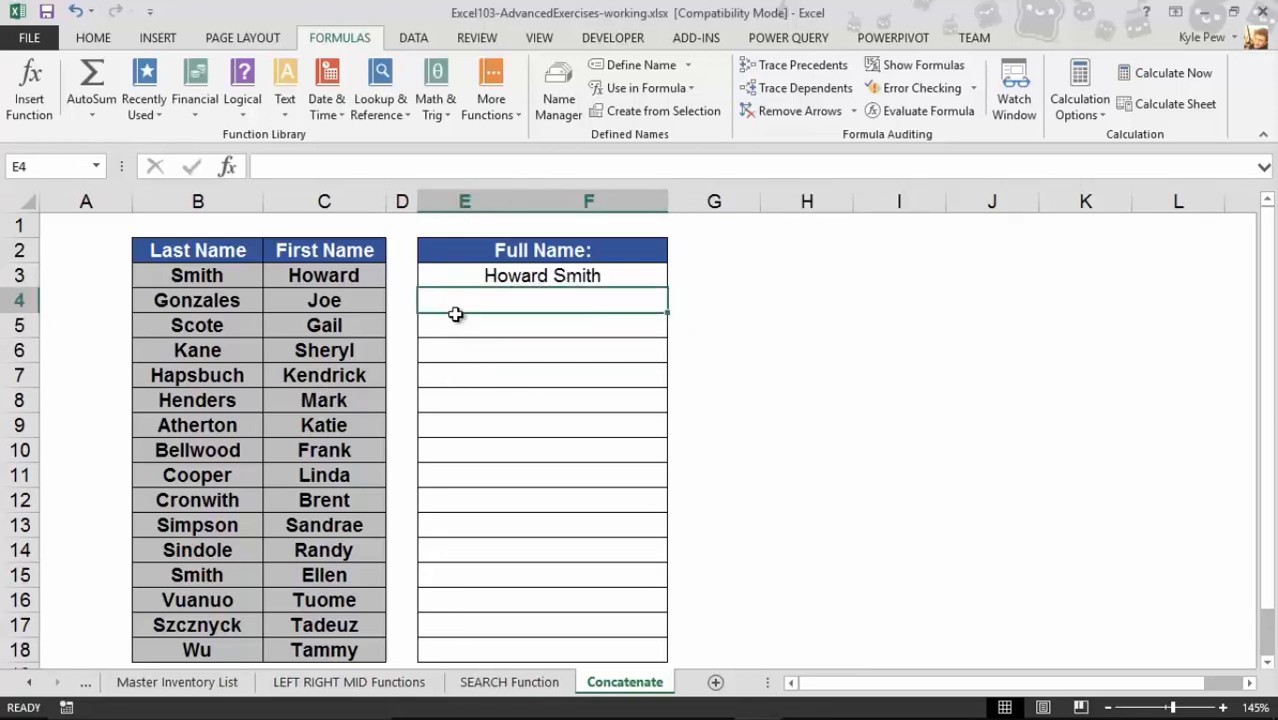
pyautogui.click(285, 106)
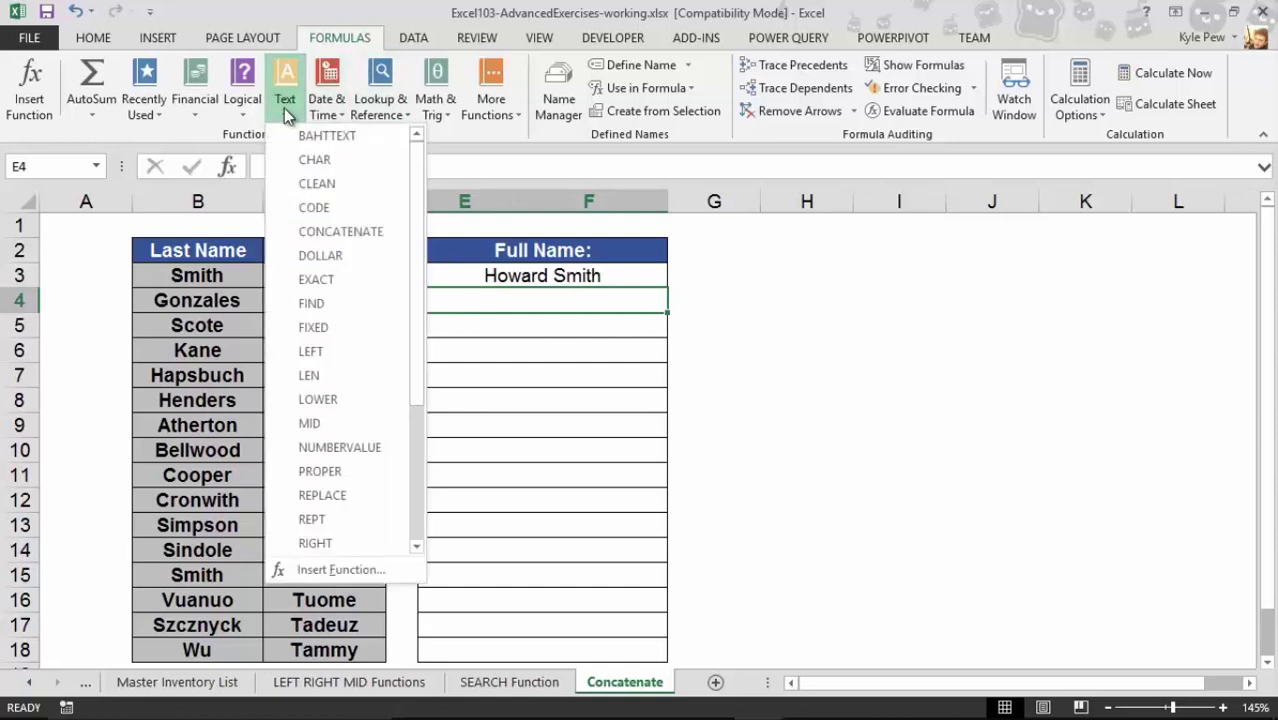
# - Build CONCATENATE in E4 with Text1 C4, Text2 a space, Text3 B4
pyautogui.click(386, 236)
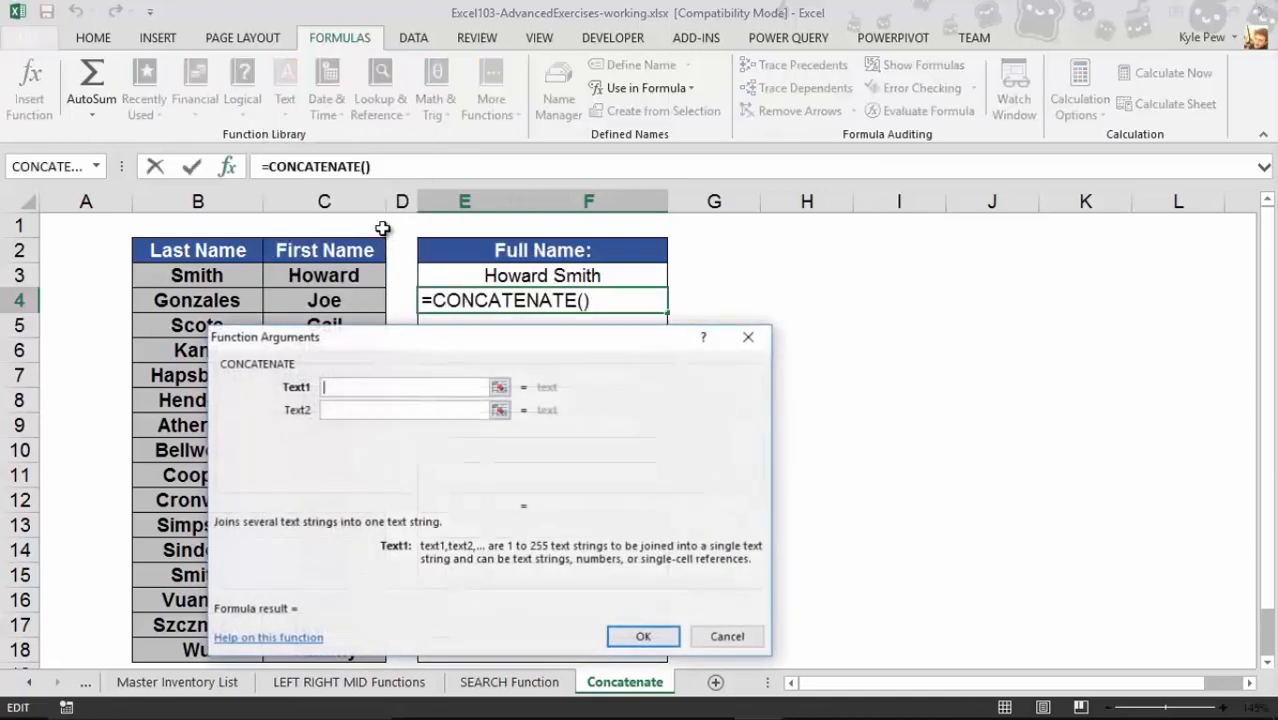
pyautogui.moveTo(406, 343)
pyautogui.mouseDown()
pyautogui.moveTo(604, 322)
pyautogui.moveTo(683, 358)
pyautogui.mouseUp()
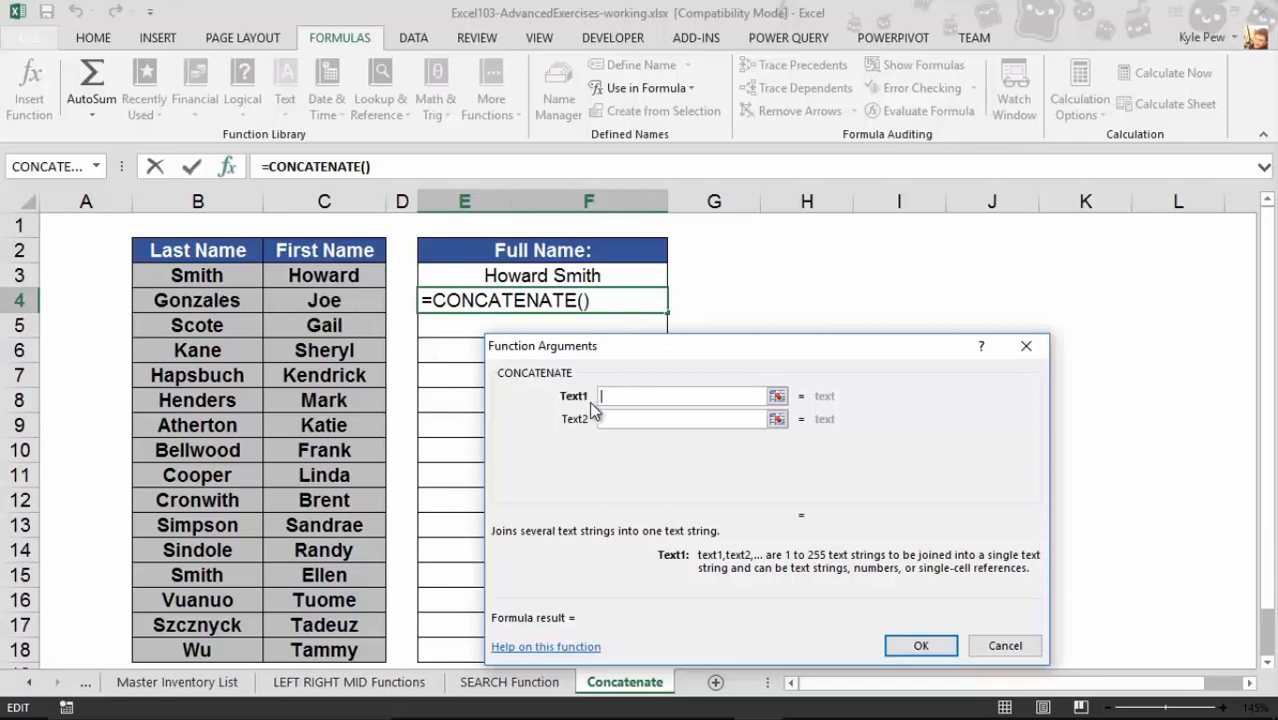
pyautogui.click(330, 305)
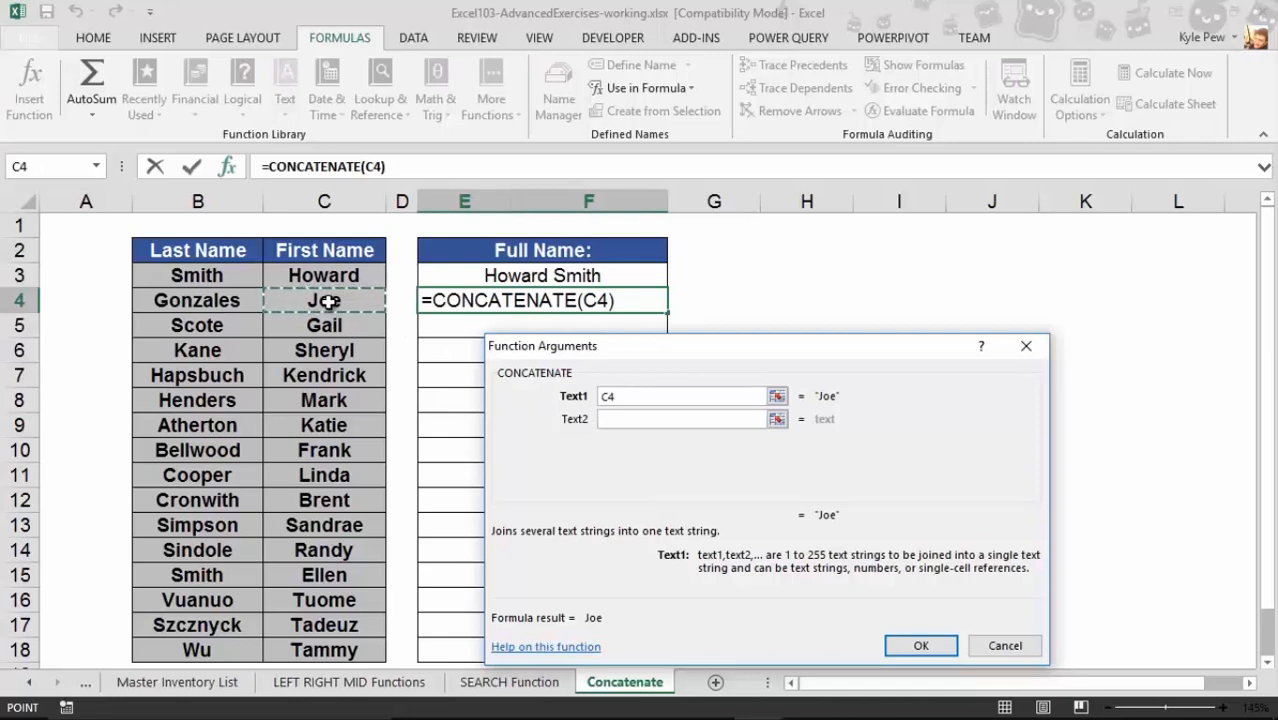
pyautogui.click(601, 419)
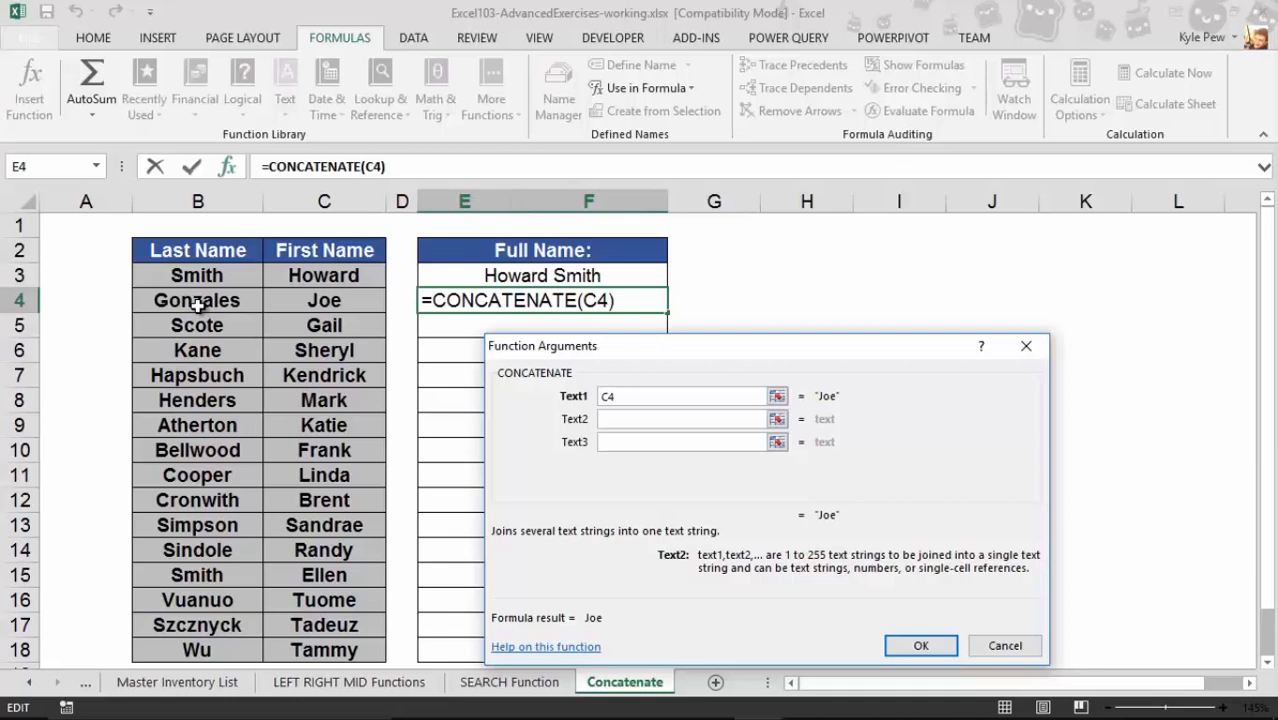
pyautogui.write('"')
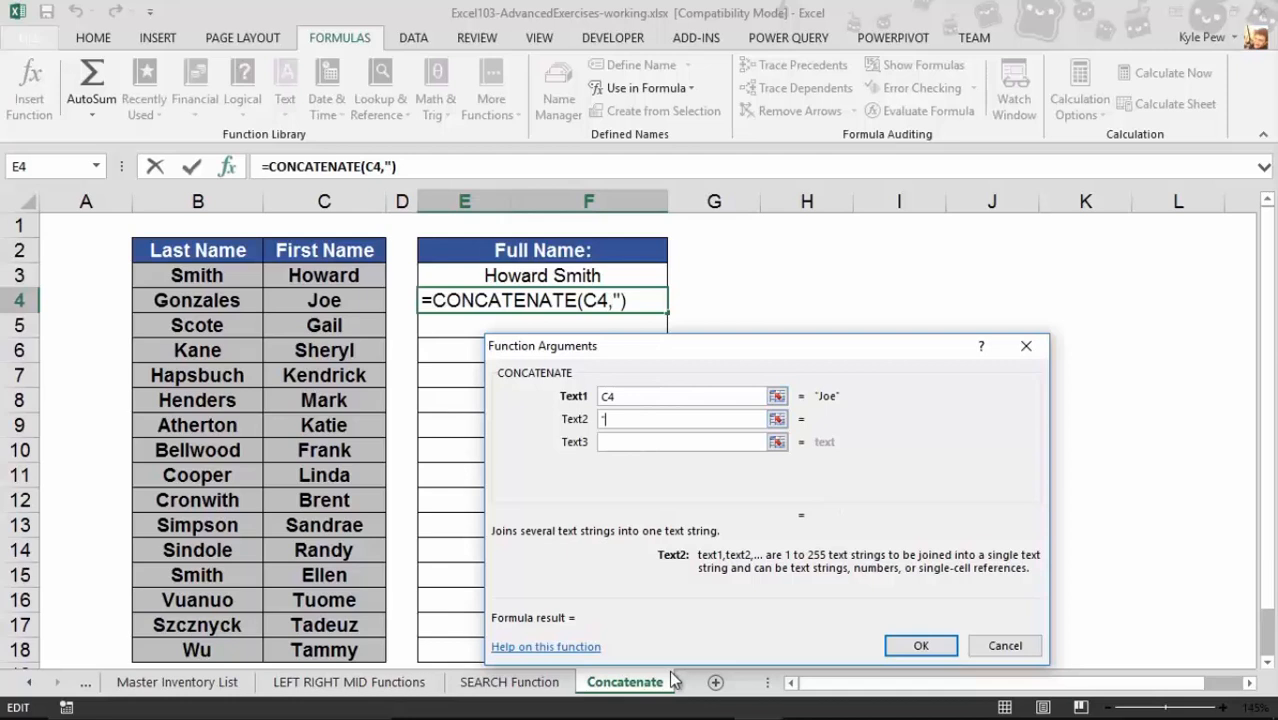
pyautogui.write(' "')
pyautogui.click(609, 446)
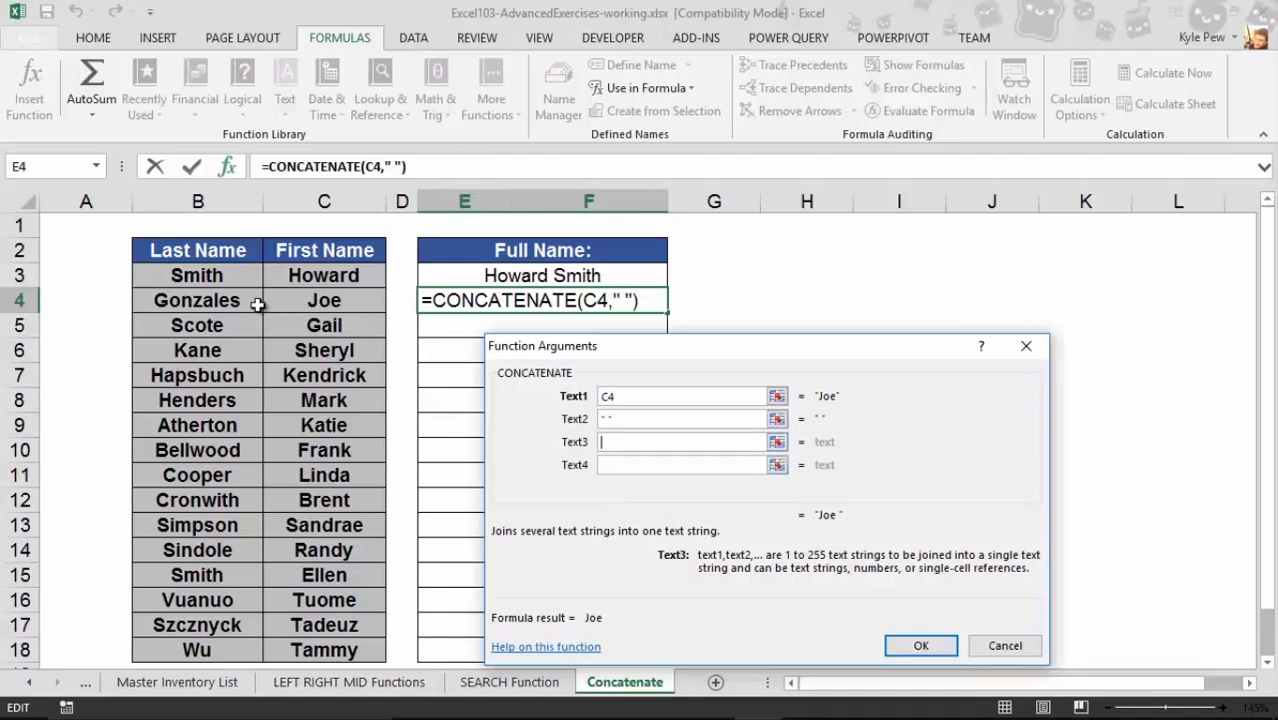
pyautogui.click(207, 298)
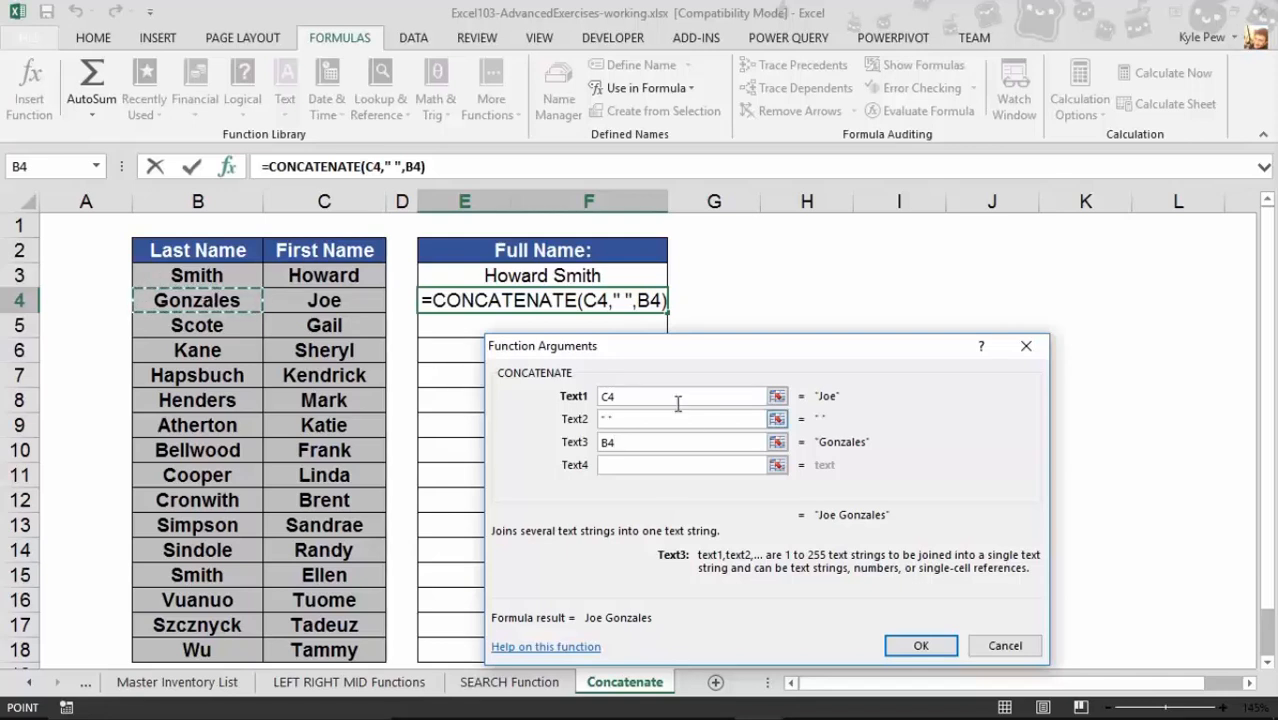
pyautogui.click(918, 645)
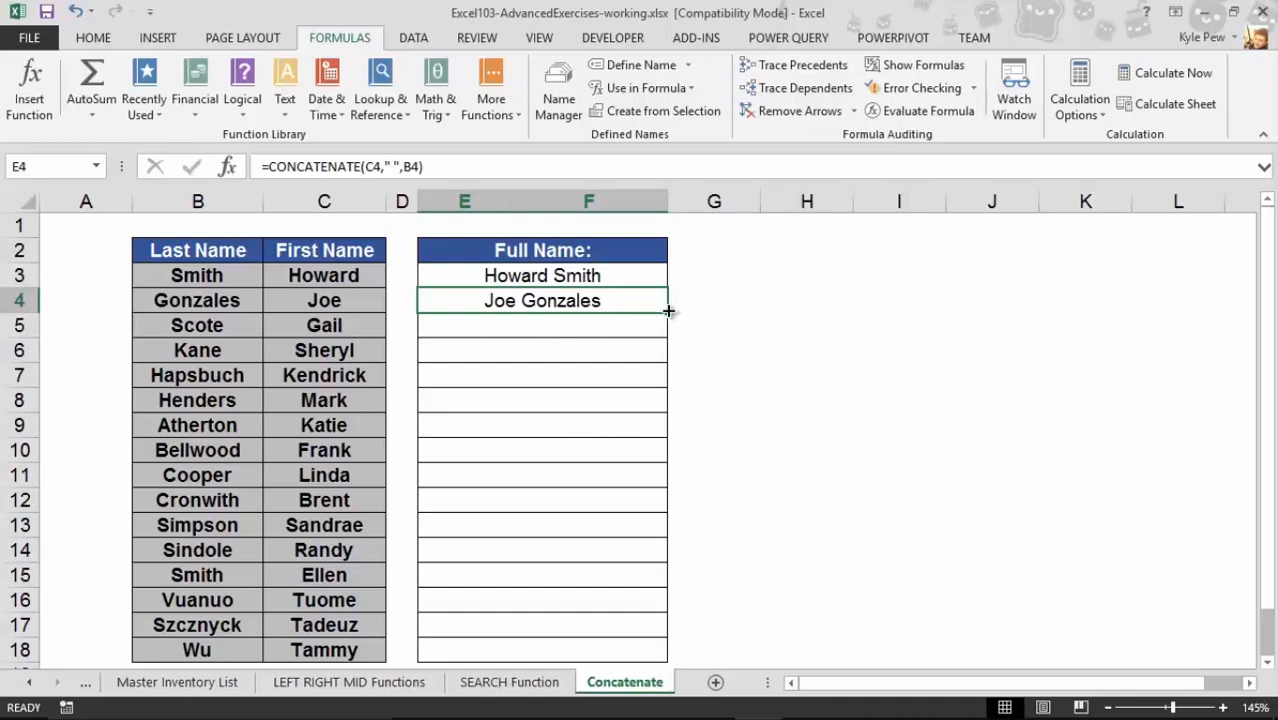
pyautogui.moveTo(667, 312); pyautogui.dragTo(650, 651)
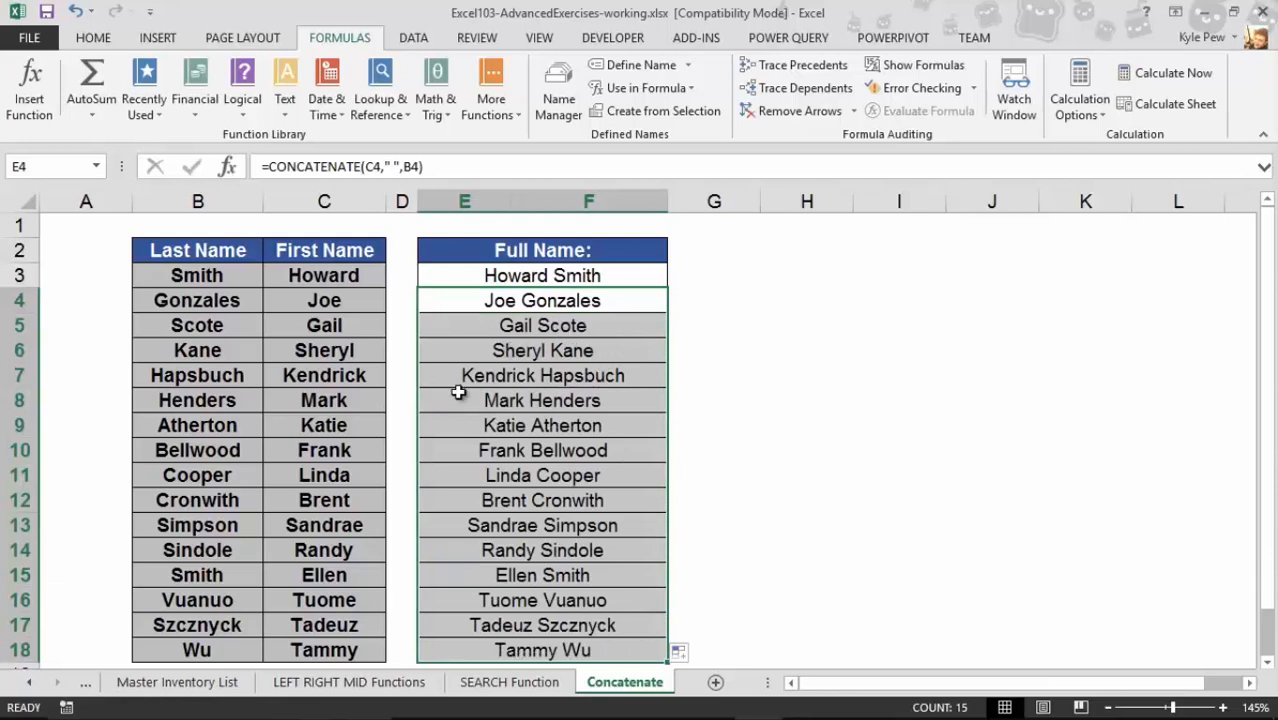